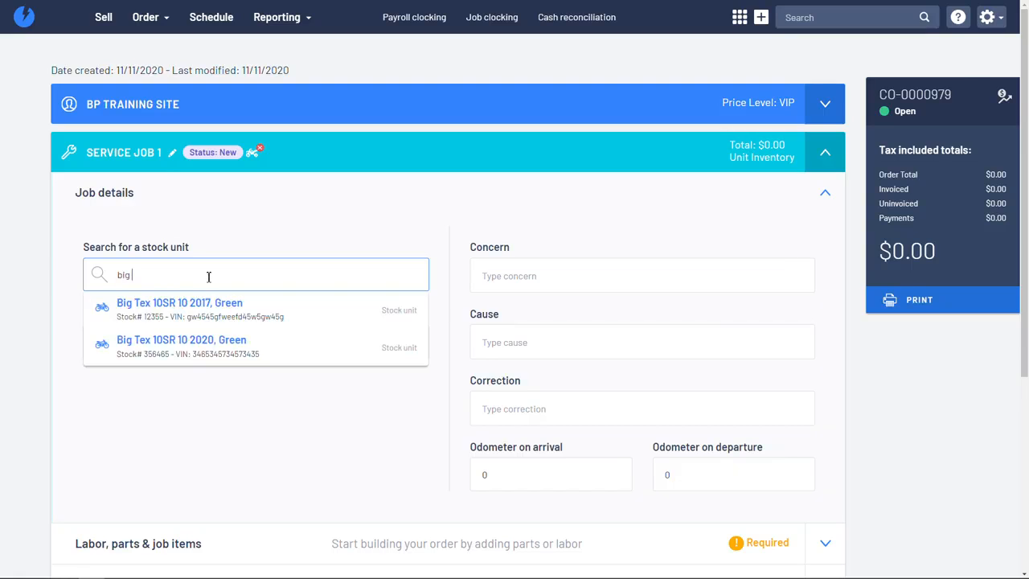
- Assign the Big Tex 10SR 10 2017, Green stock unit to Service Job 1 and highlight its reservation status
left_click(214, 304)
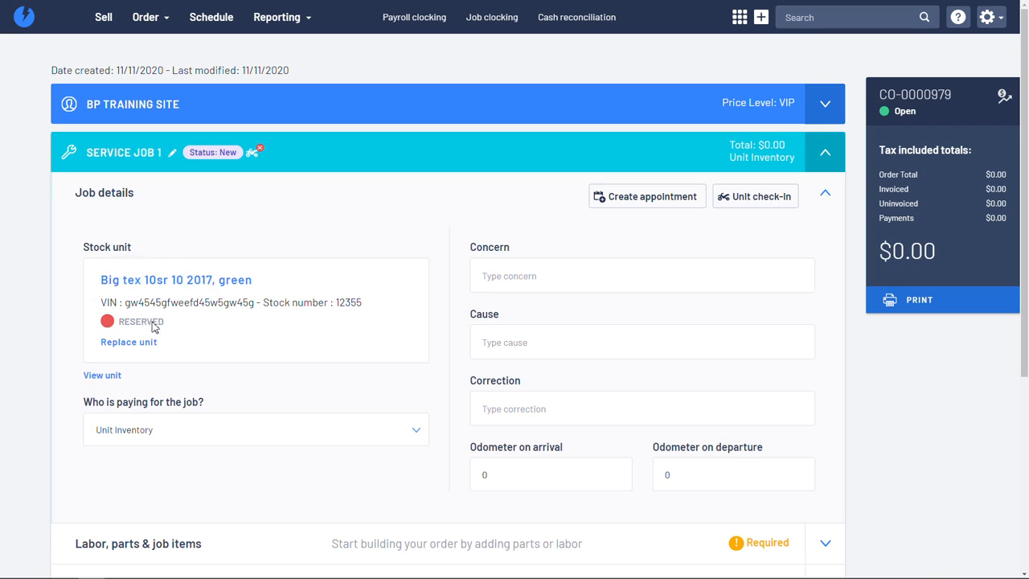
left_click_drag(165, 328, 123, 328)
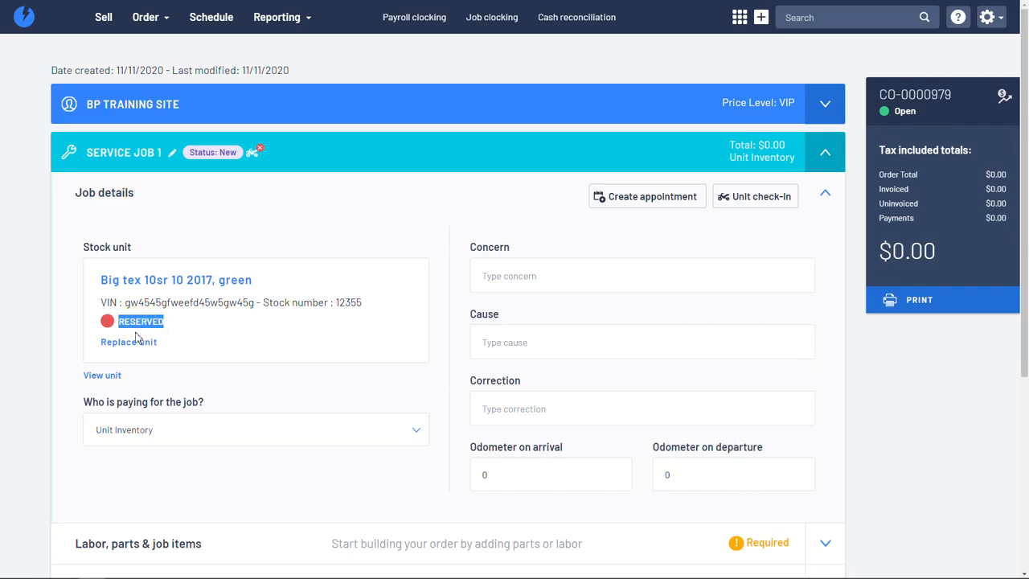
- Open the stock unit's record to review its pricing, costs and service history, and return to the service order
left_click(175, 282)
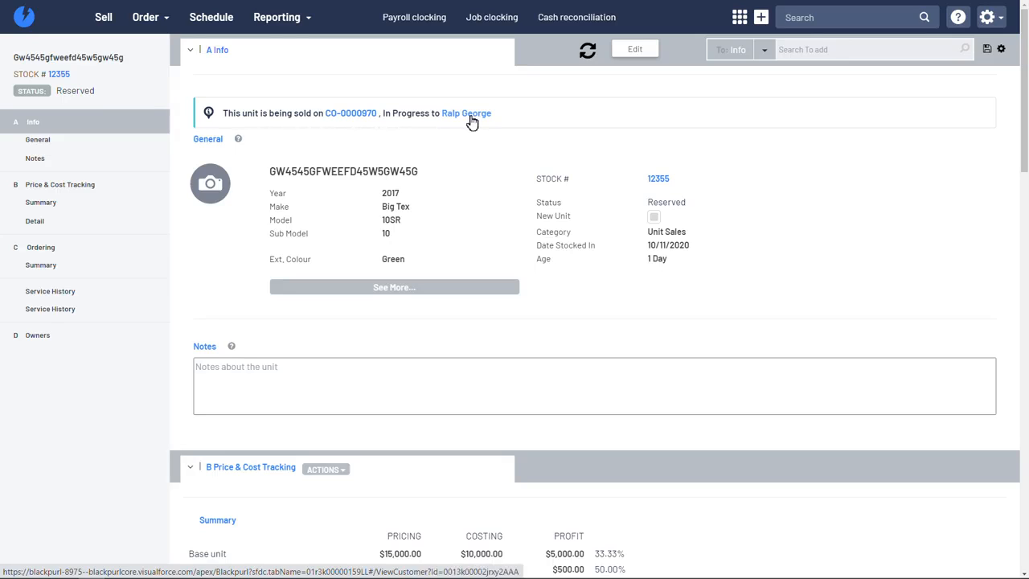
scroll(474, 146, "down", 2)
scroll(473, 148, "down", 2)
left_click_drag(189, 407, 616, 406)
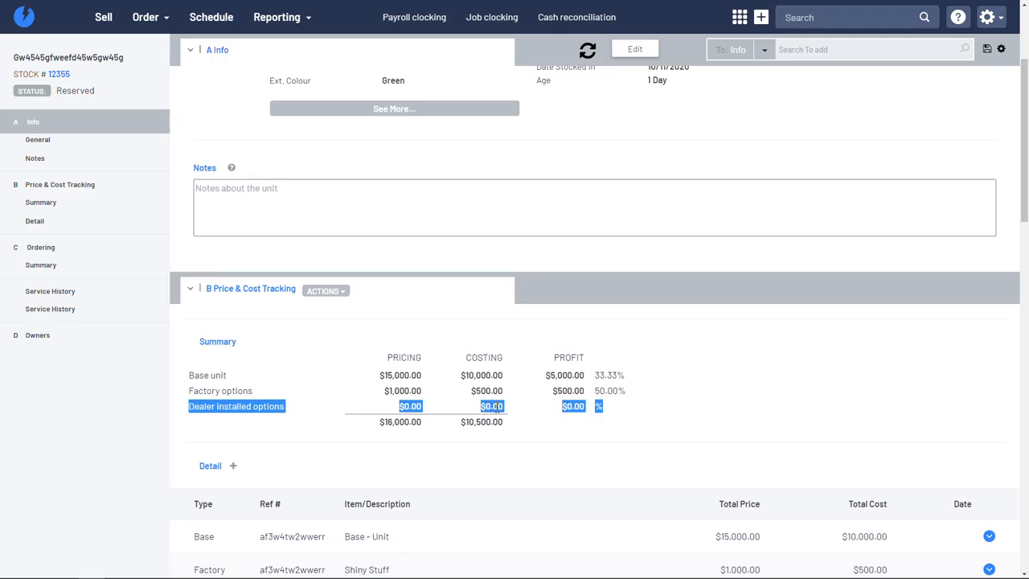
left_click(522, 413)
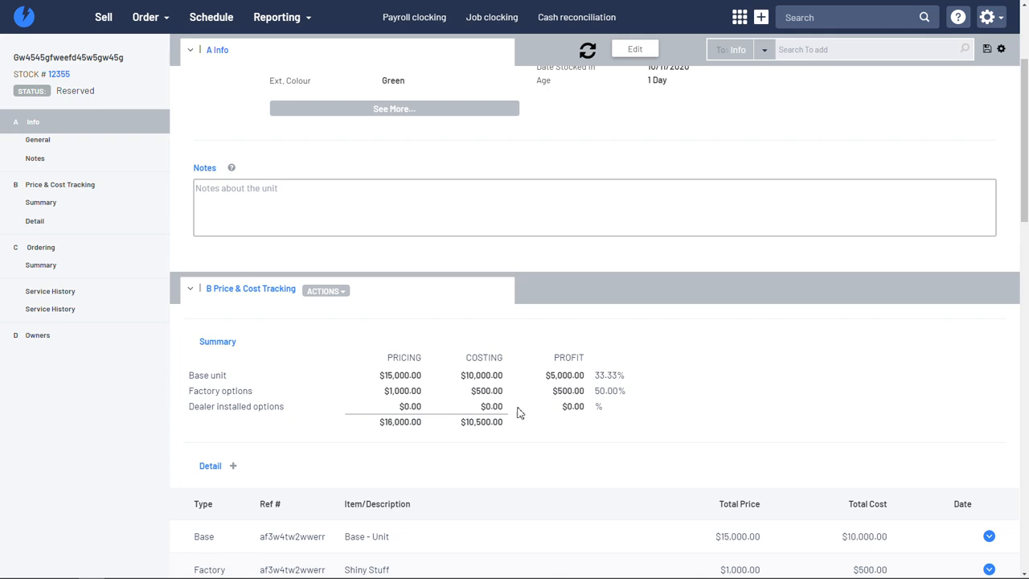
scroll(482, 386, "up", 1)
scroll(285, 306, "down", 3)
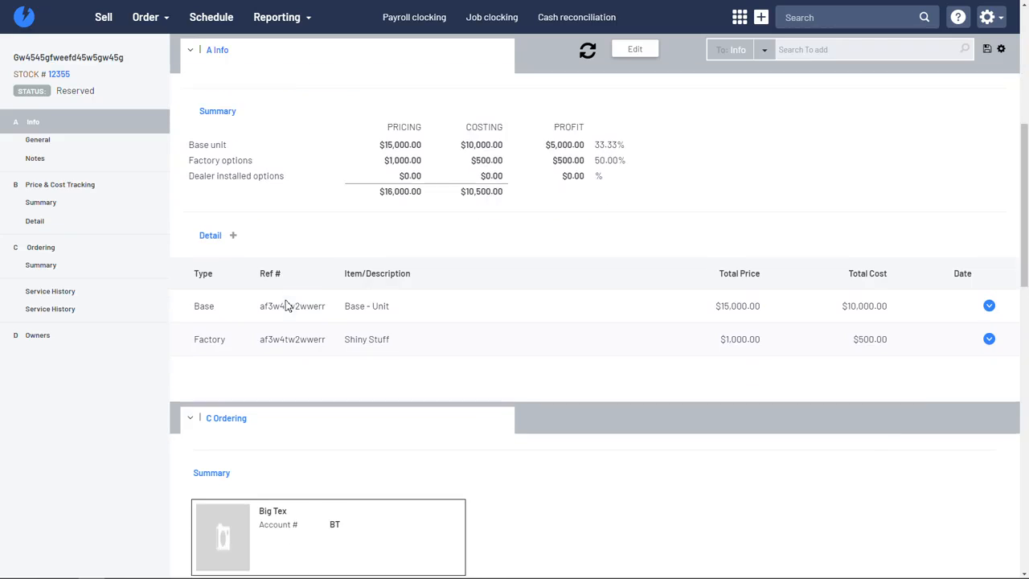
scroll(285, 306, "down", 5)
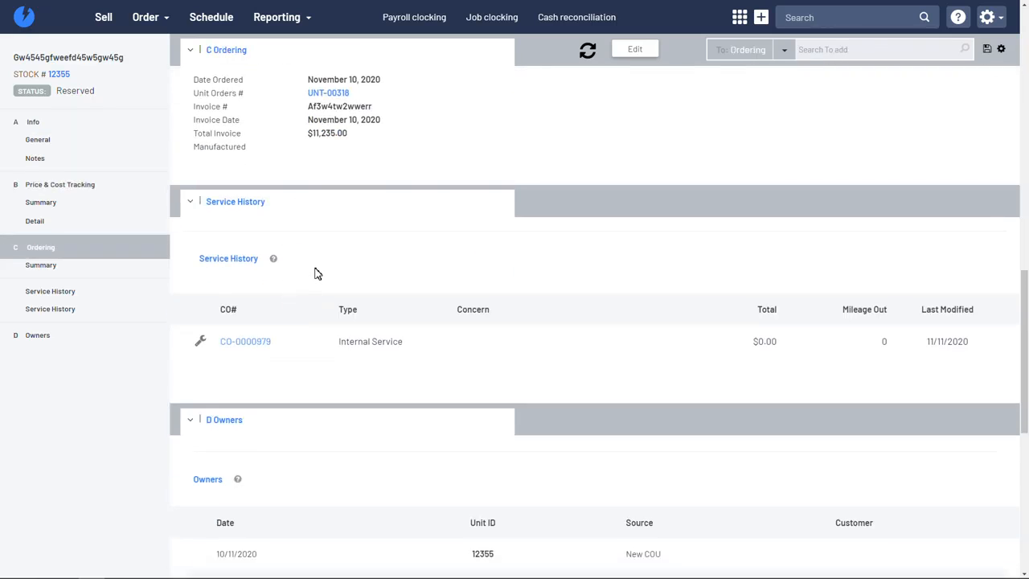
left_click(259, 345)
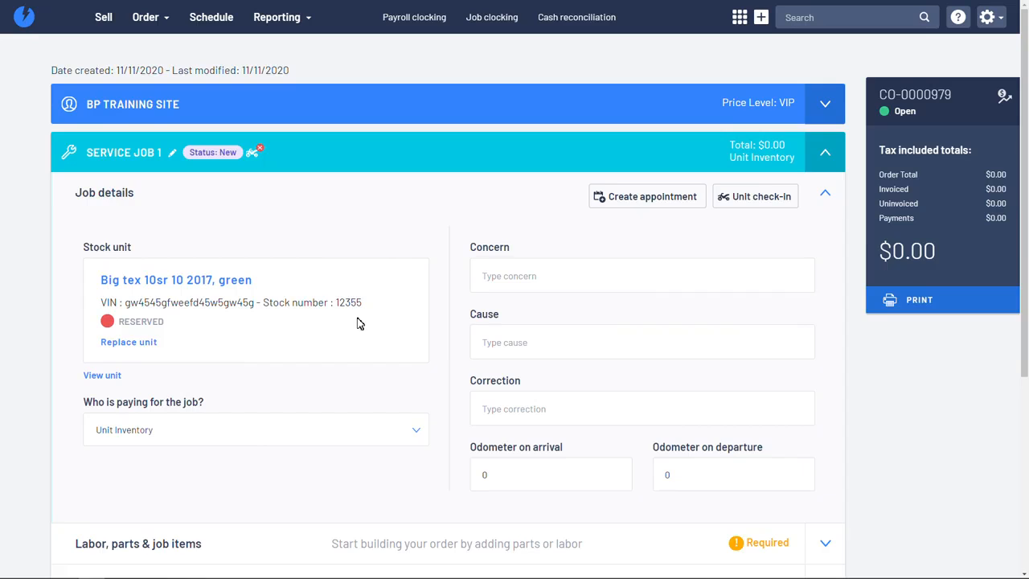
- Fill in the job details with concern "Usual", cause "b" and correction "c"
scroll(359, 323, "down", 1)
left_click(555, 254)
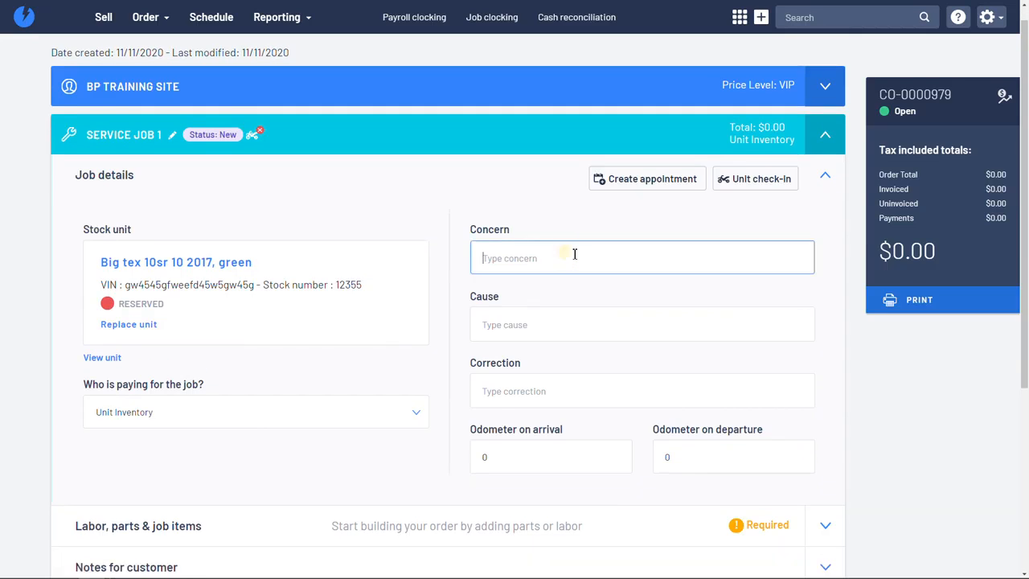
type("Usual")
left_click(546, 325)
type("b")
left_click(584, 394)
type("c")
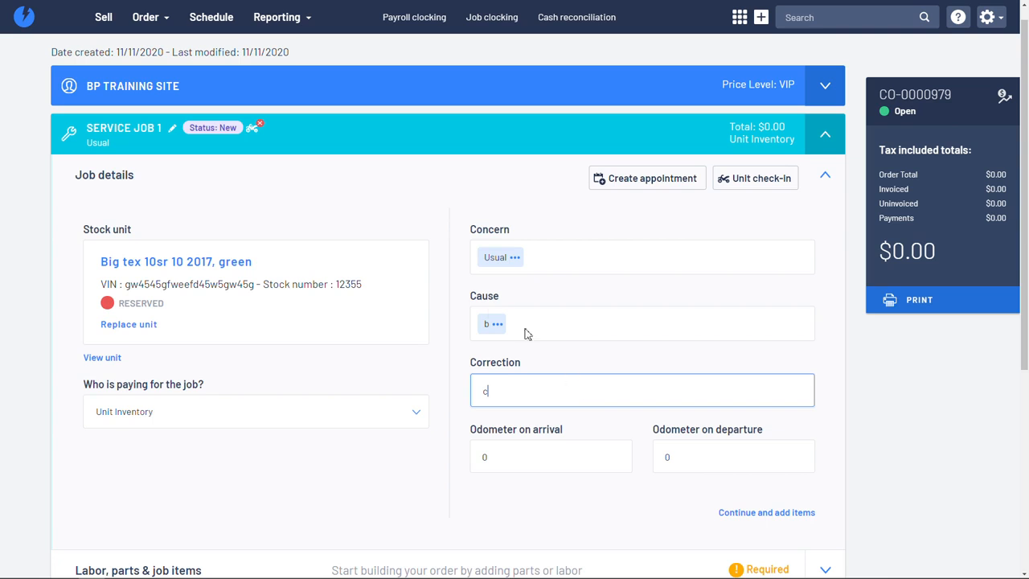
left_click(460, 318)
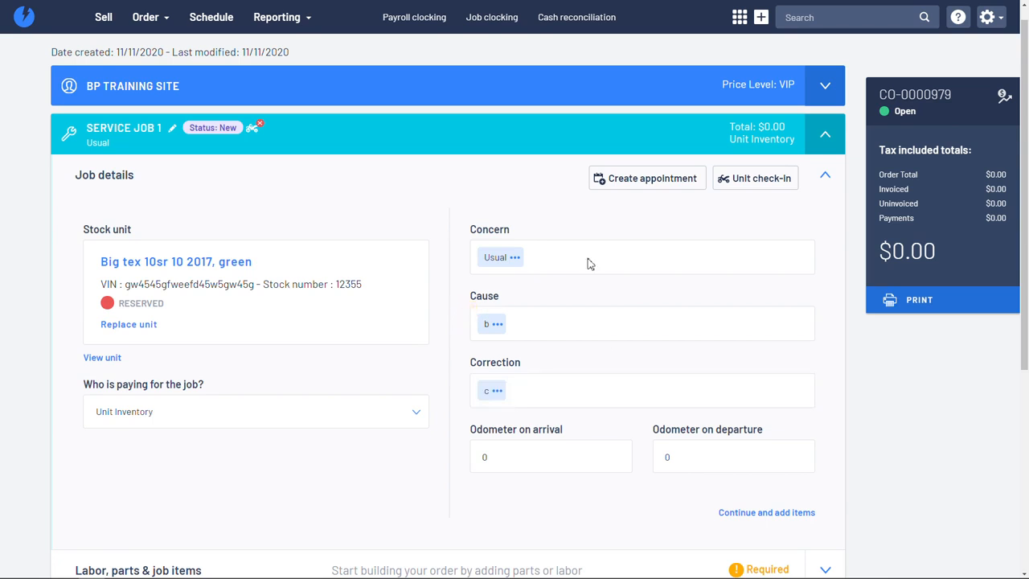
- Add the general labor item to the labor, parts and job items of Service Job 1
scroll(565, 278, "down", 1)
scroll(443, 292, "down", 2)
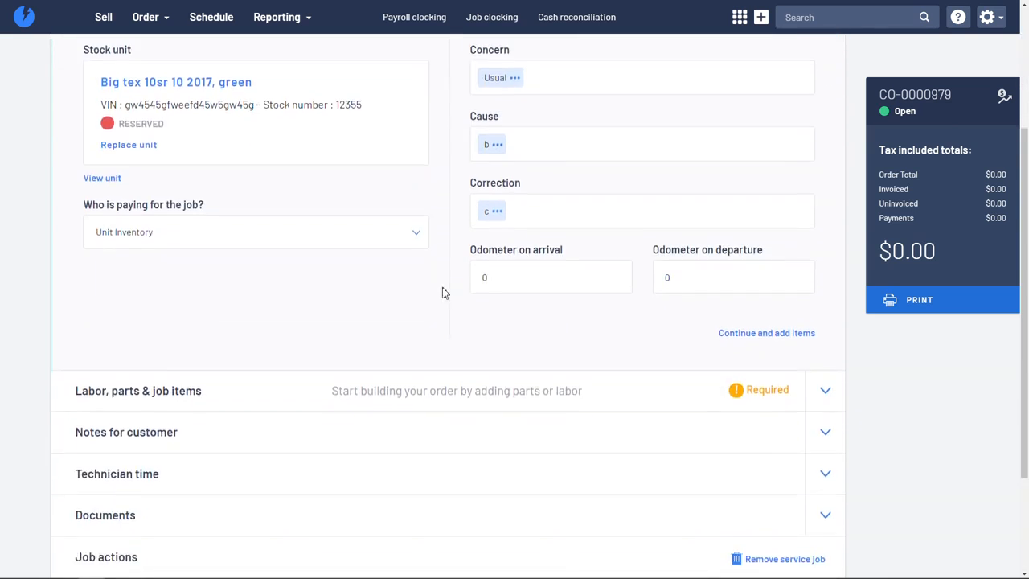
left_click(825, 308)
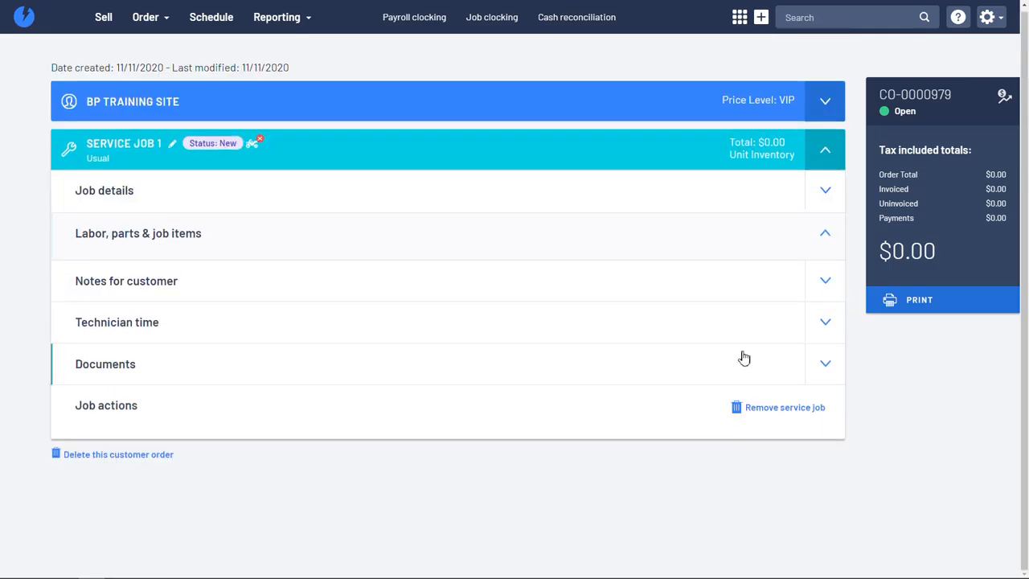
left_click(323, 209)
type("lab")
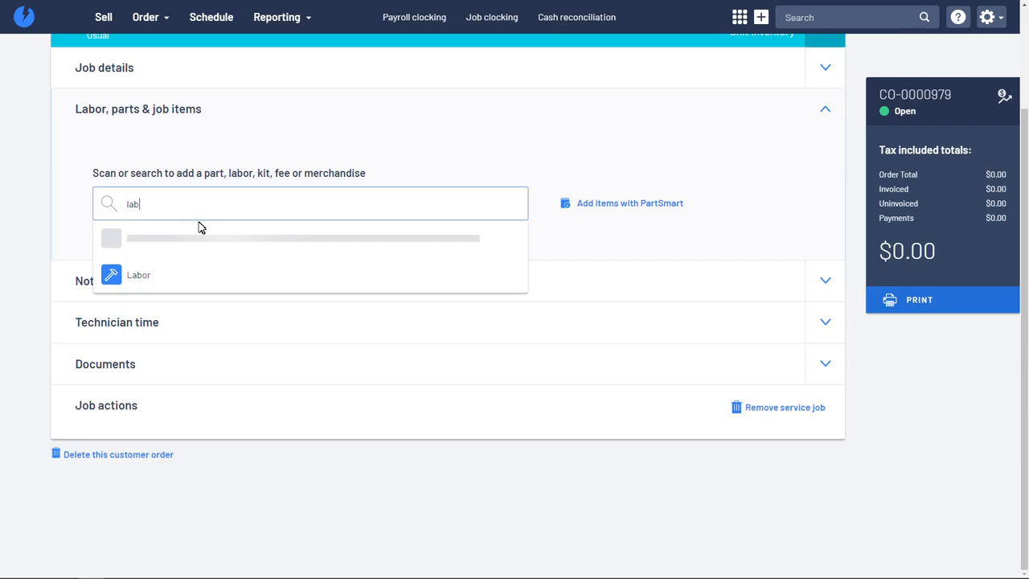
left_click(146, 235)
type("gen")
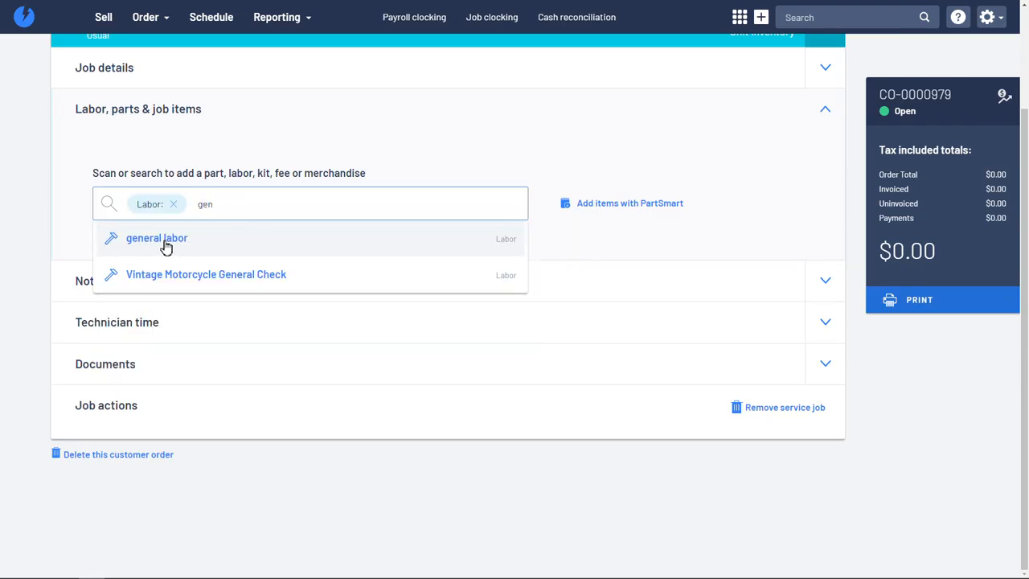
left_click(170, 240)
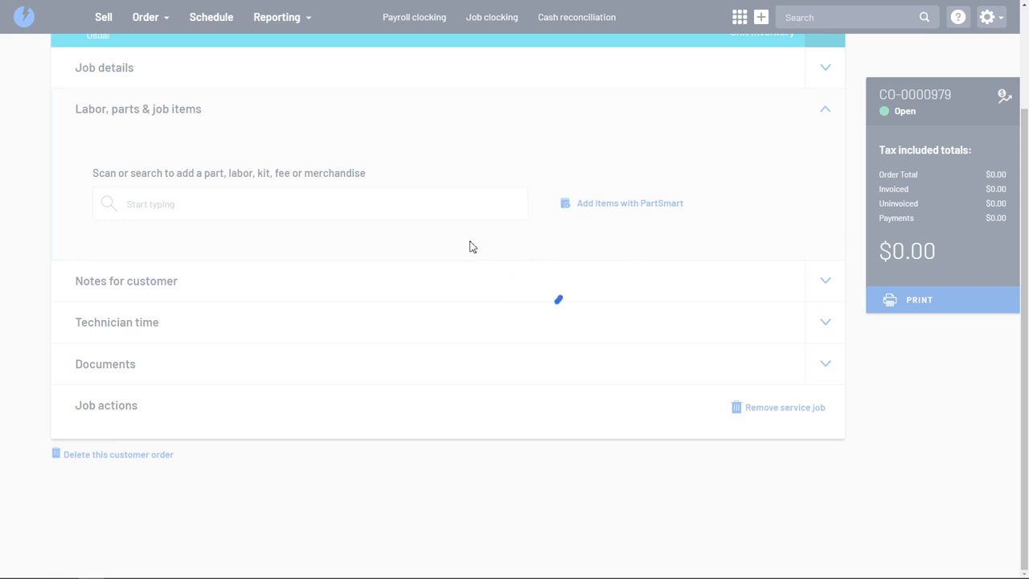
- Set the needed quantity of the general labor item to 3 and save the line
left_click(367, 175)
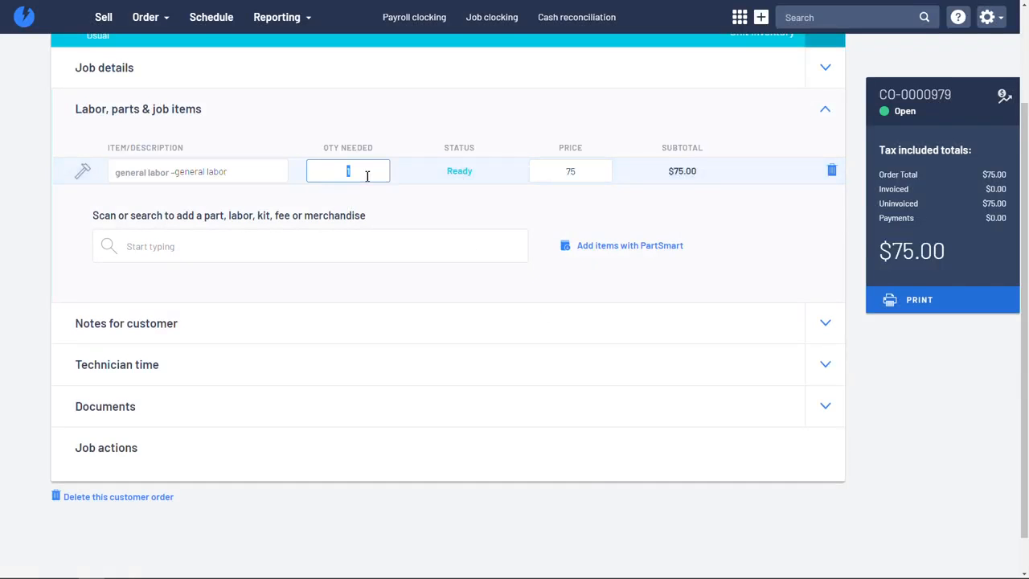
type("3")
left_click(594, 171)
left_click(571, 210)
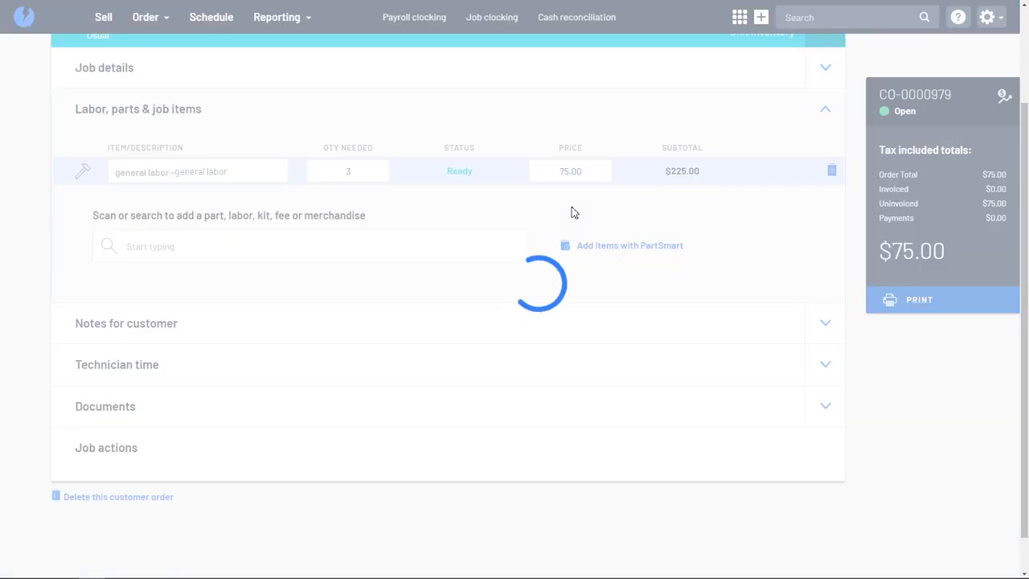
left_click(257, 246)
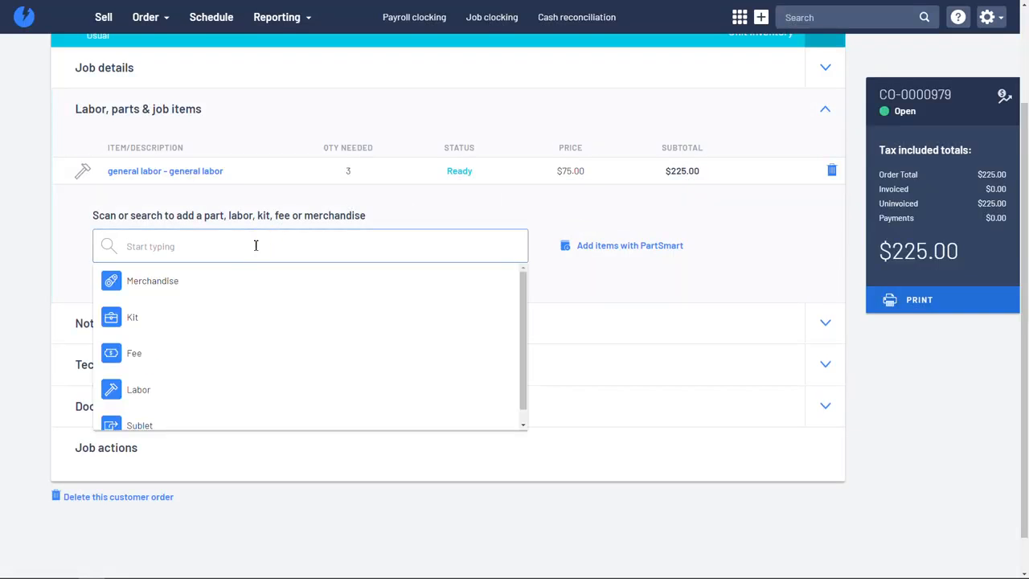
type("shiny")
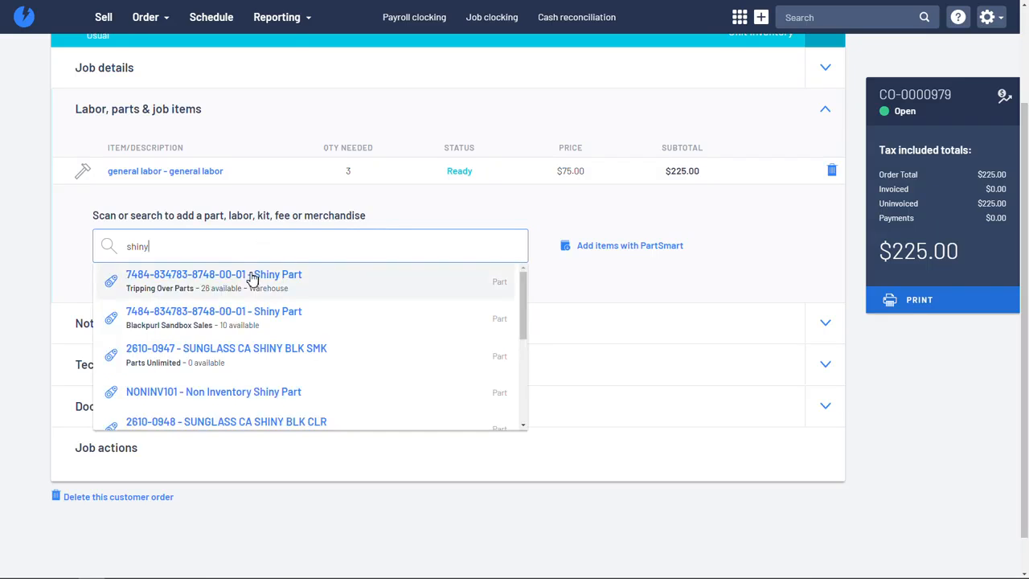
left_click(251, 279)
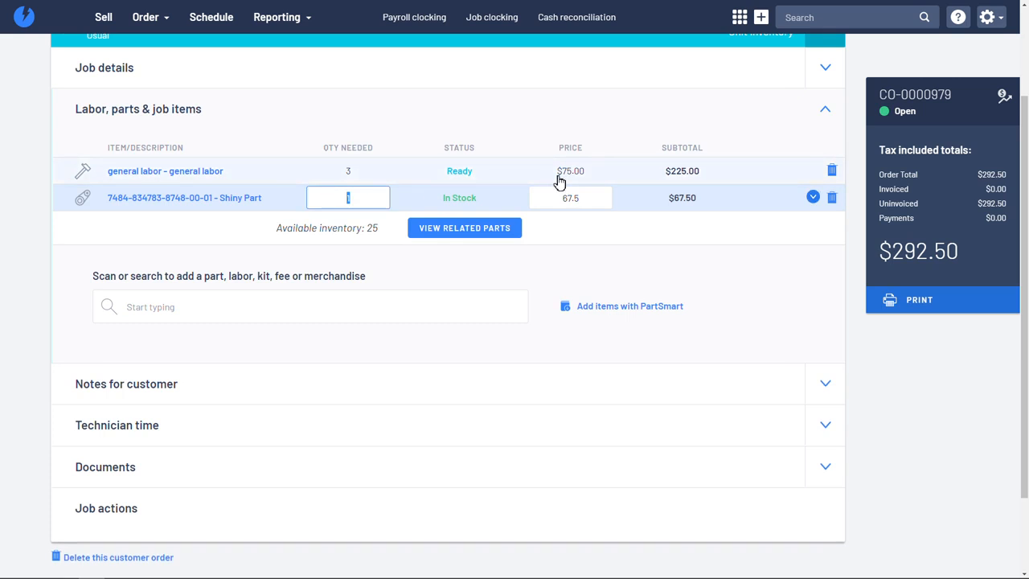
key("Tab")
key("Tab")
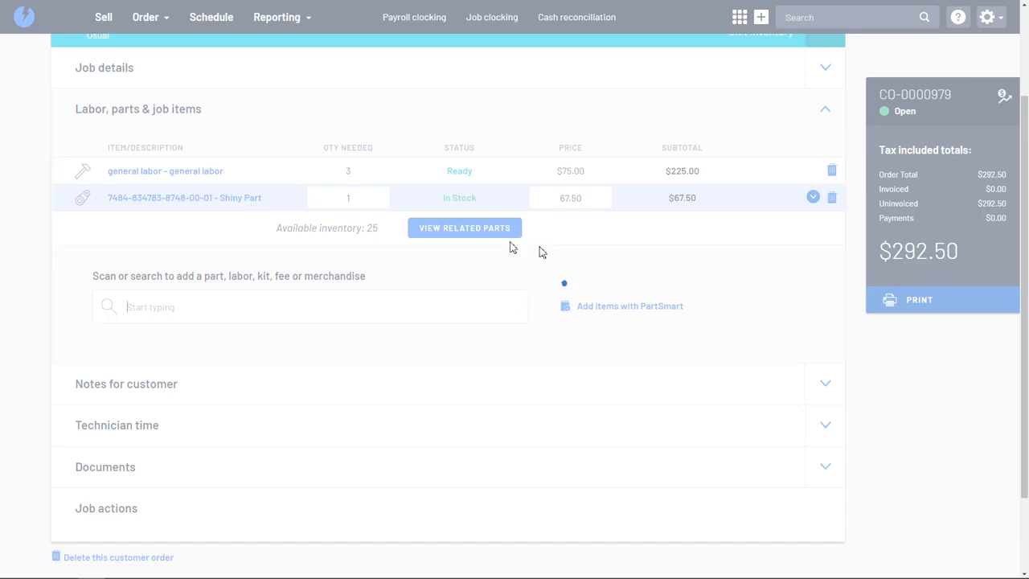
left_click(598, 266)
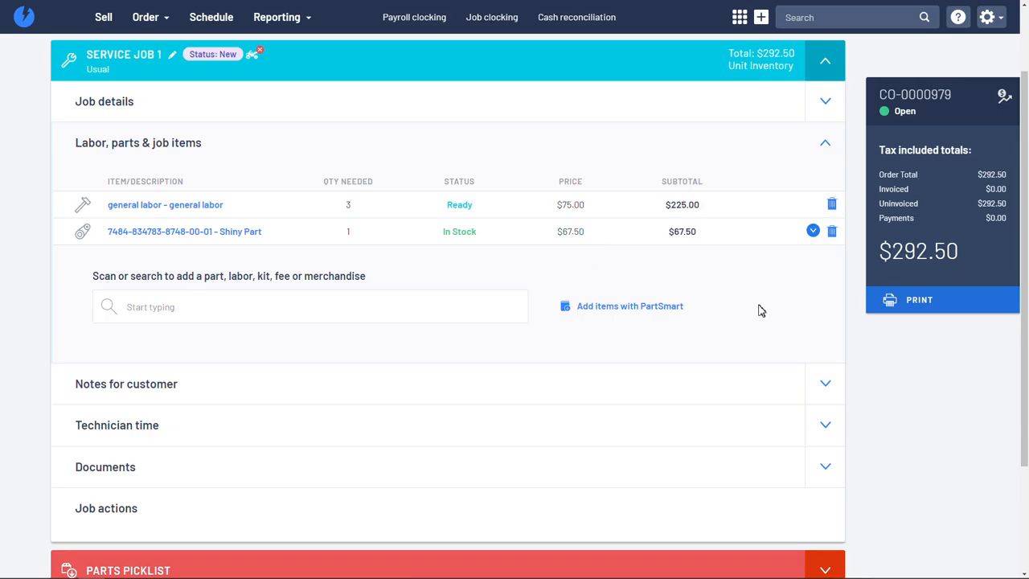
- Examine the technician time options and the job details of Service Job 1
scroll(760, 310, "down", 1)
scroll(748, 326, "down", 1)
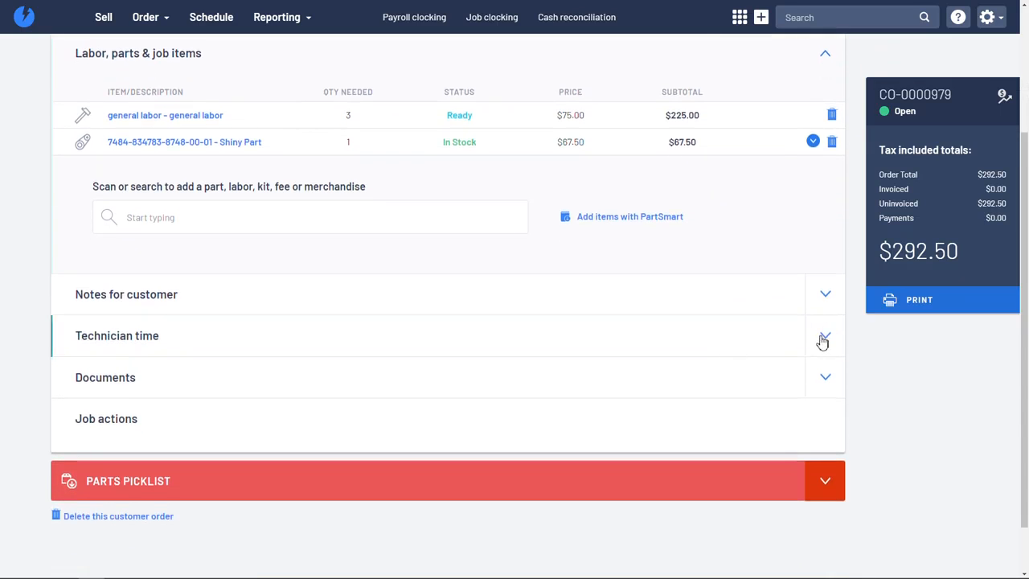
left_click(823, 335)
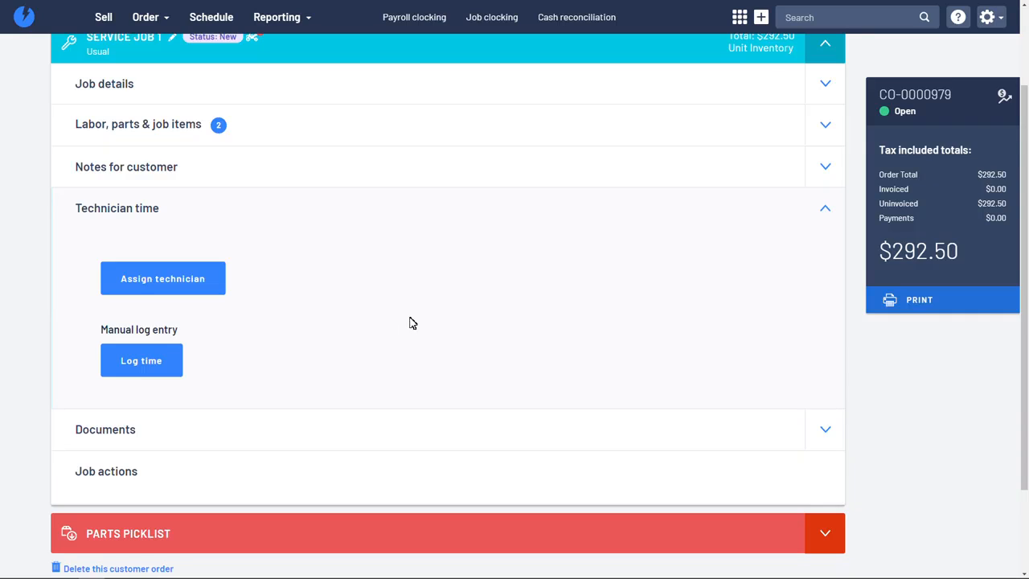
scroll(410, 322, "up", 1)
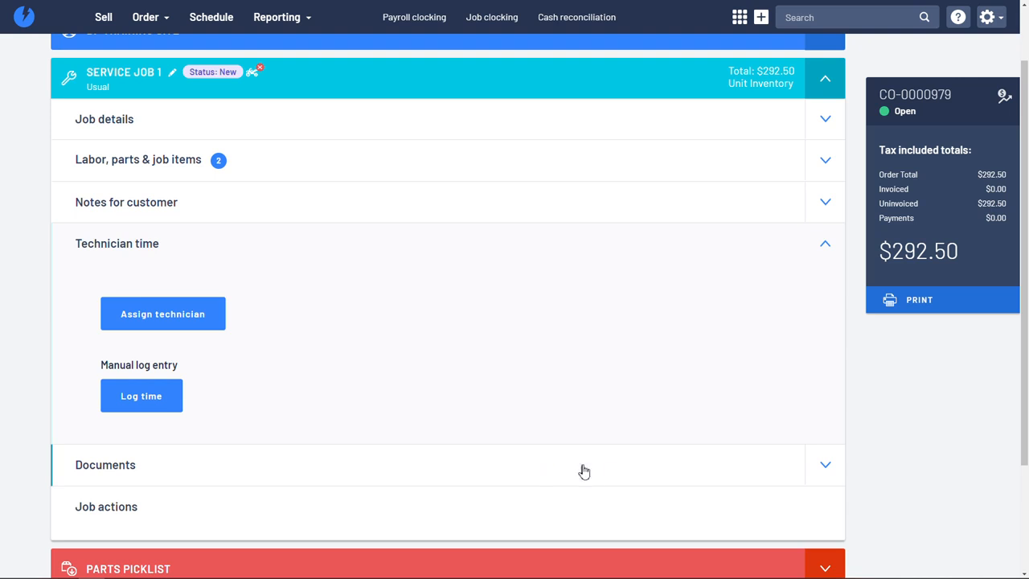
scroll(630, 386, "up", 2)
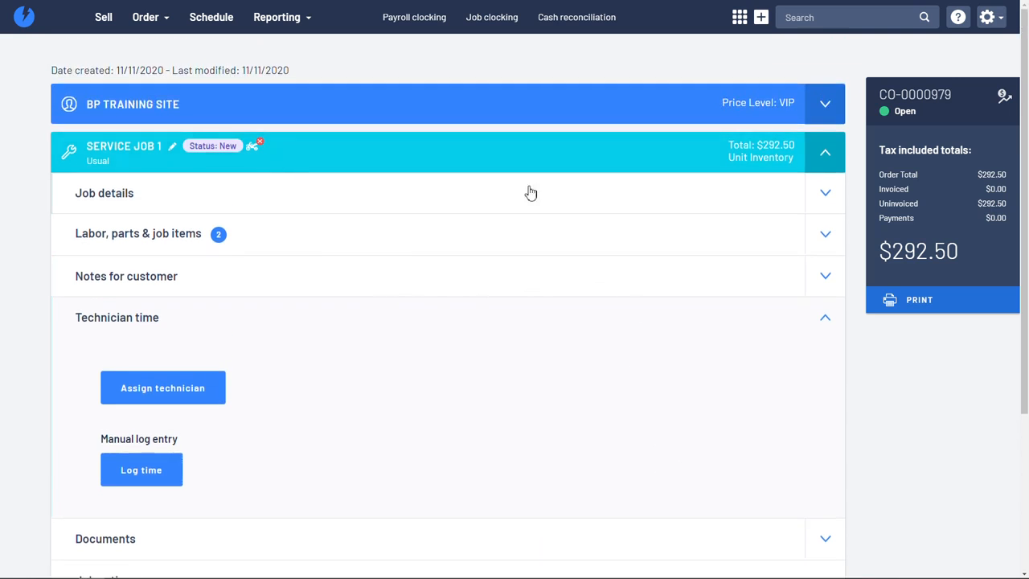
left_click(668, 200)
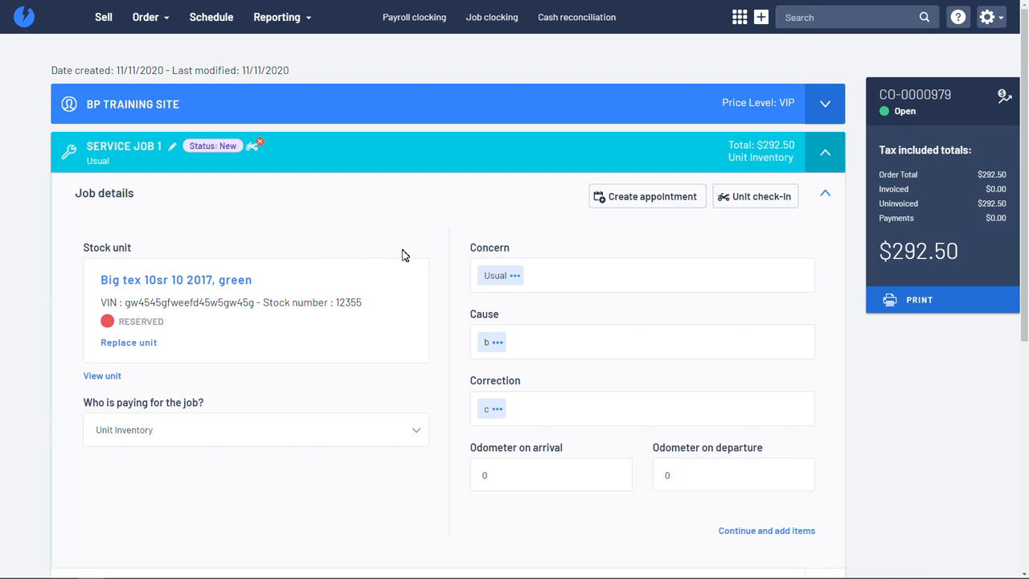
scroll(405, 254, "down", 1)
scroll(483, 225, "up", 1)
scroll(453, 313, "down", 4)
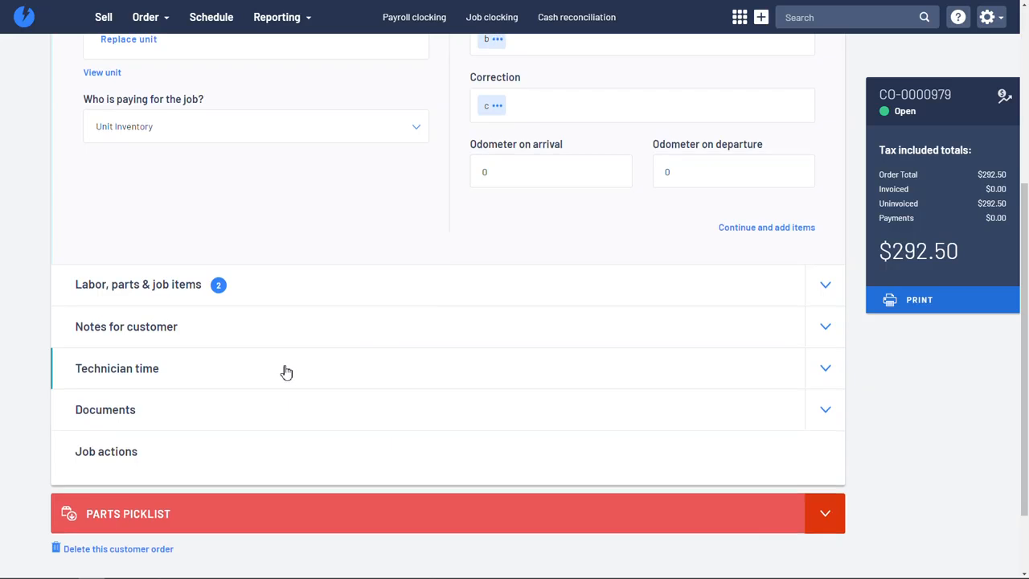
- Change the status of Service Job 1 to Complete
scroll(286, 372, "up", 4)
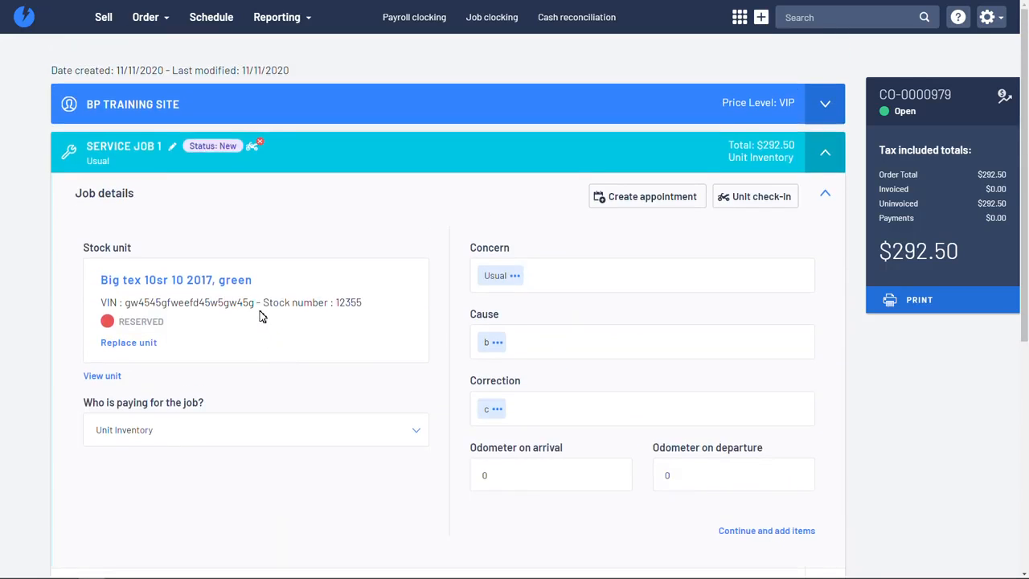
left_click(205, 147)
left_click(350, 352)
left_click(621, 402)
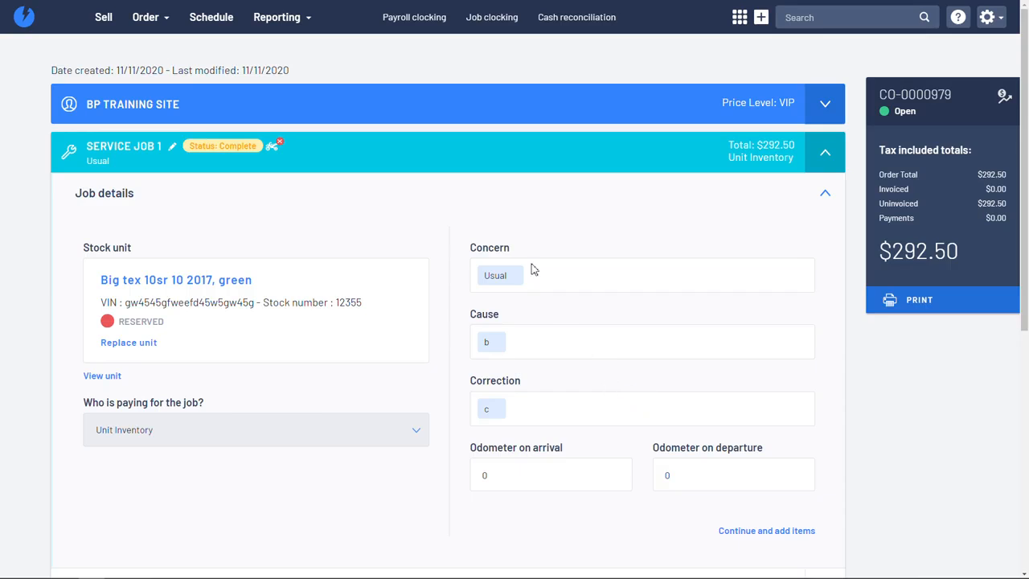
- Review the completed job's details, highlighting the stock unit's name and VIN
scroll(337, 237, "down", 1)
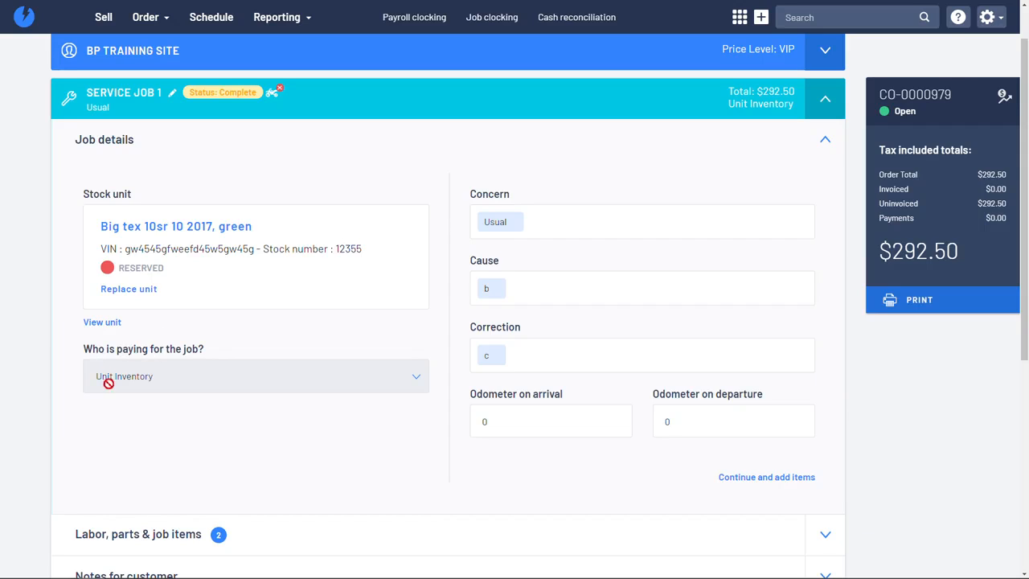
left_click(256, 226)
left_click_drag(229, 231, 115, 226)
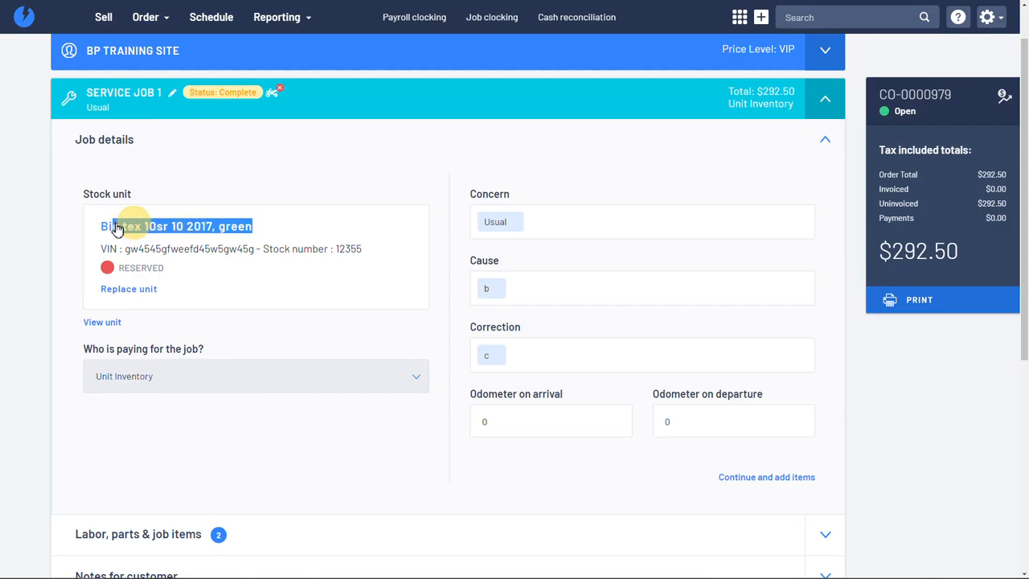
left_click(172, 266)
double_click(185, 250)
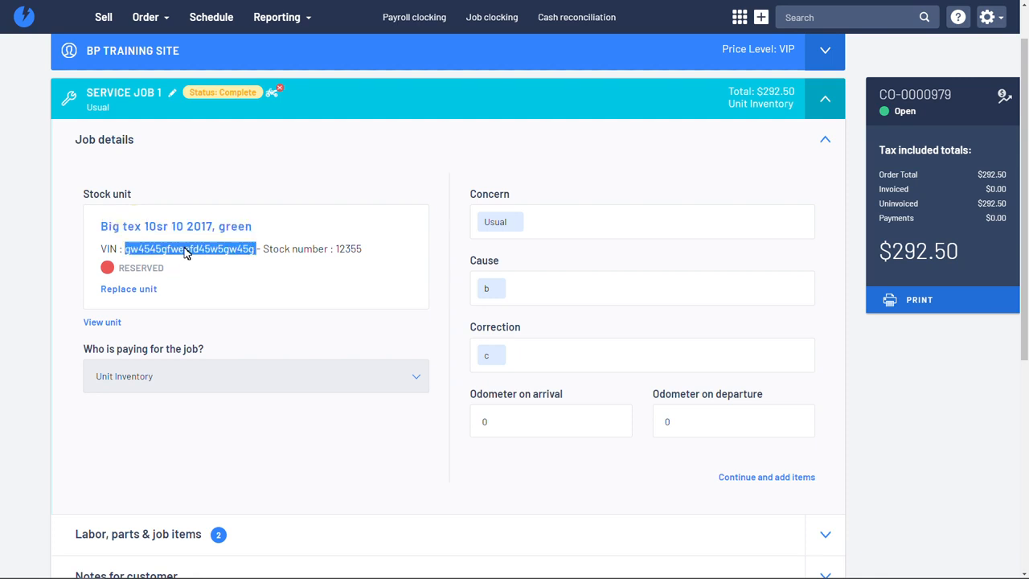
scroll(259, 415, "down", 1)
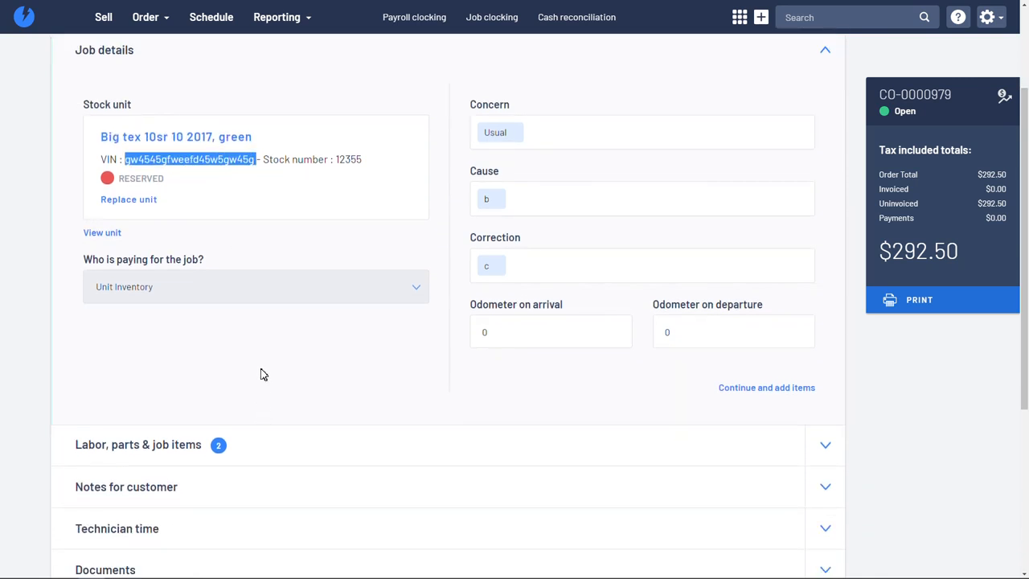
- Finalize the internal job on Service Job 1 and confirm that it should be closed
scroll(260, 374, "down", 3)
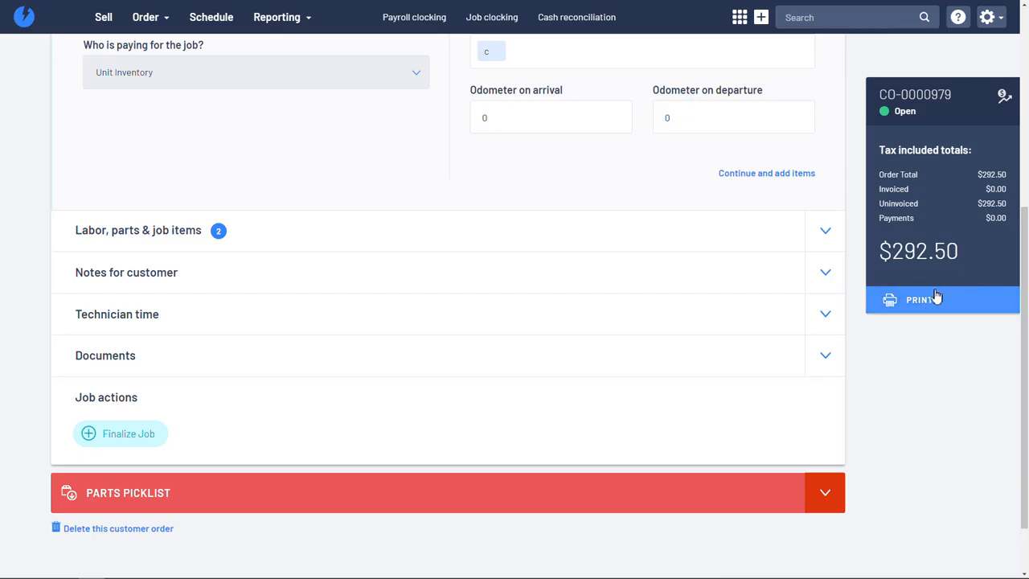
left_click(122, 441)
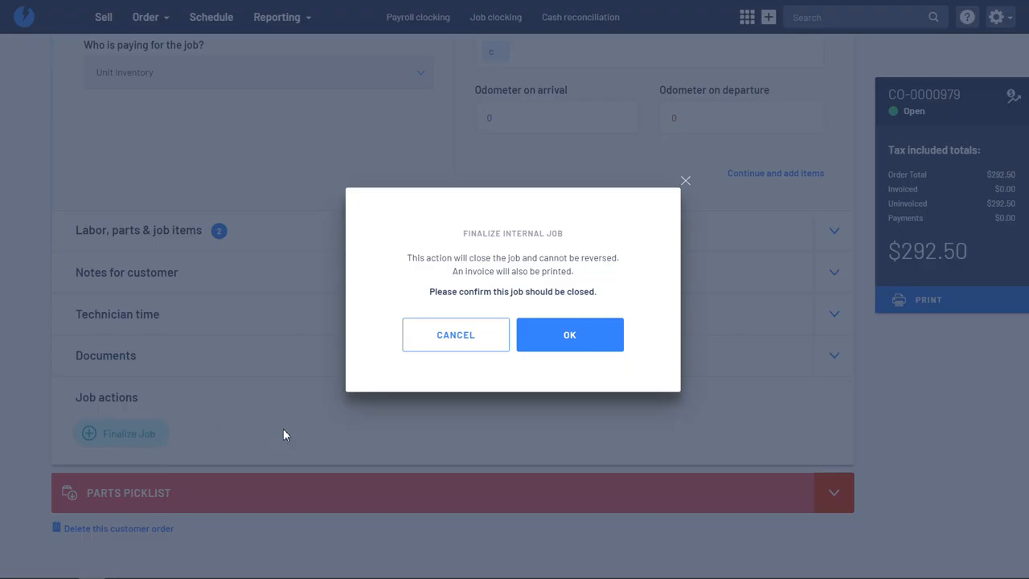
left_click(574, 344)
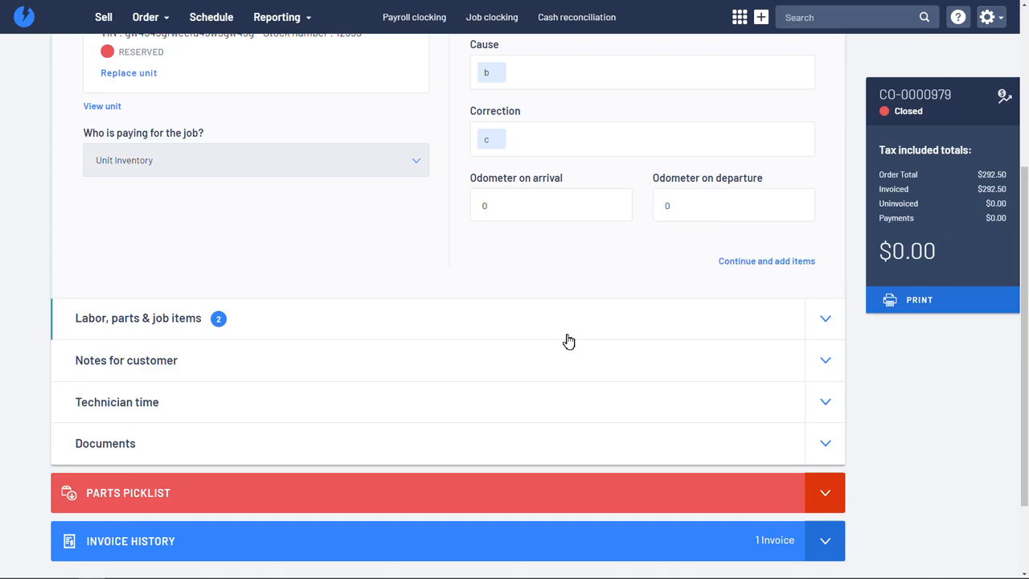
- Open the record of the Big Tex 10SR stock unit from the job and view its Price & Cost Tracking summary
scroll(569, 341, "up", 4)
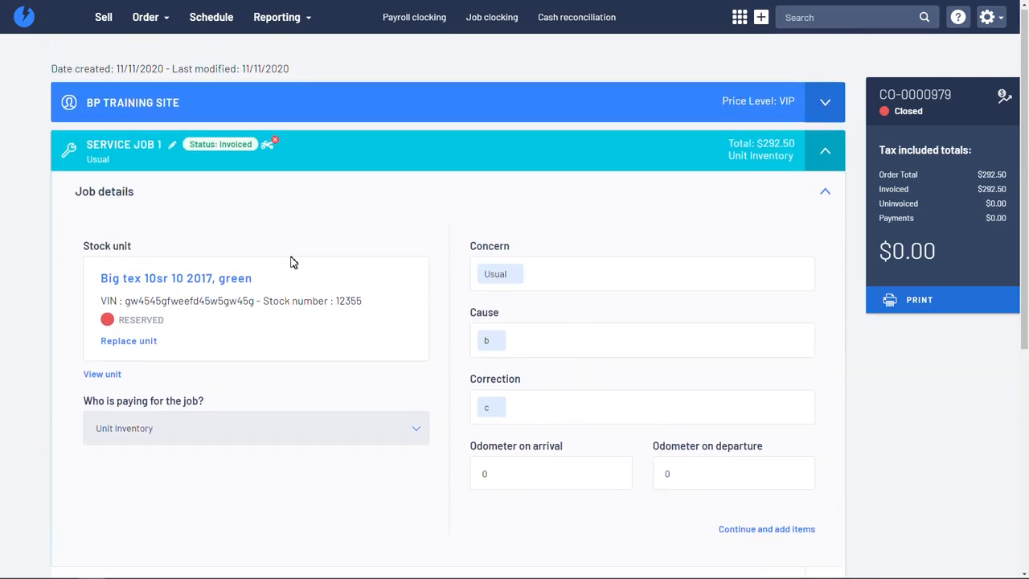
left_click(150, 280)
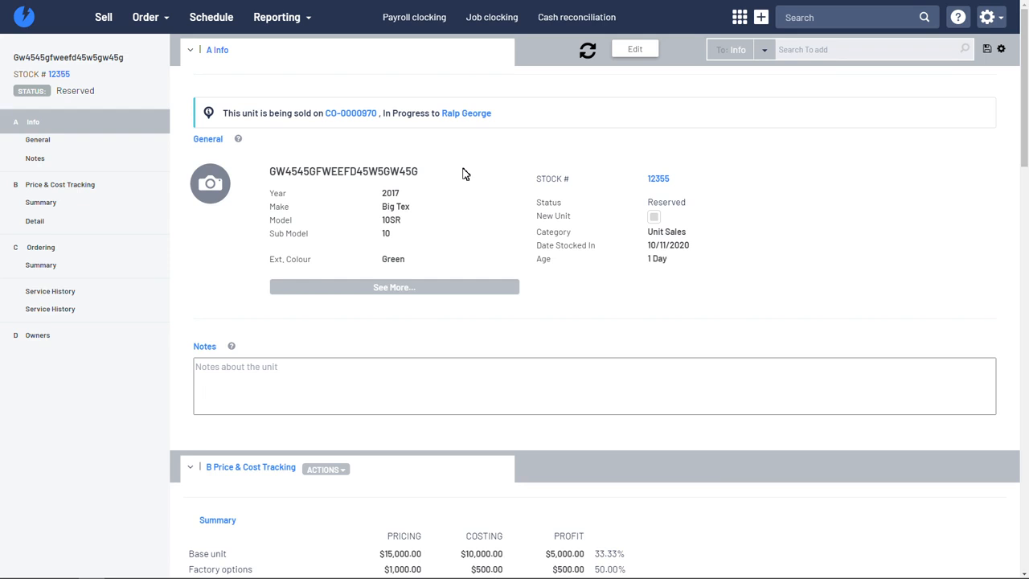
scroll(463, 174, "down", 1)
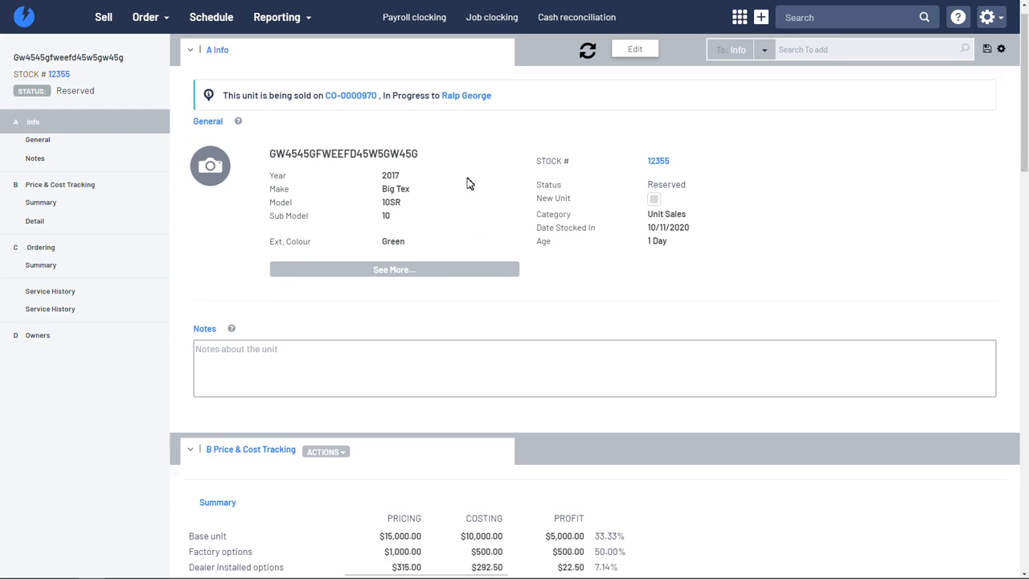
scroll(468, 181, "down", 3)
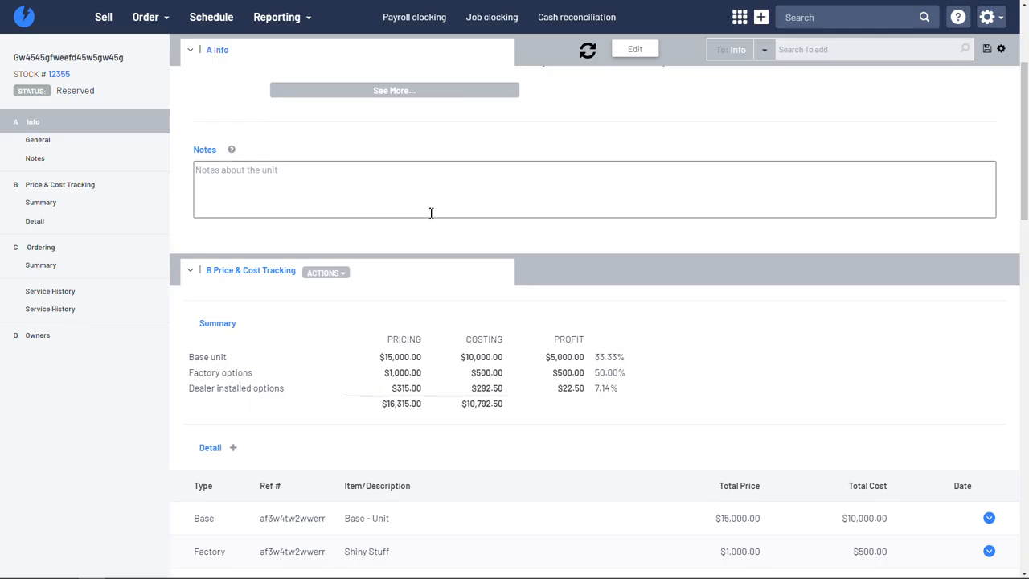
- Examine the costing, pricing and profit margin of the dealer installed options, highlighting each figure in the summary
left_click_drag(191, 393, 309, 396)
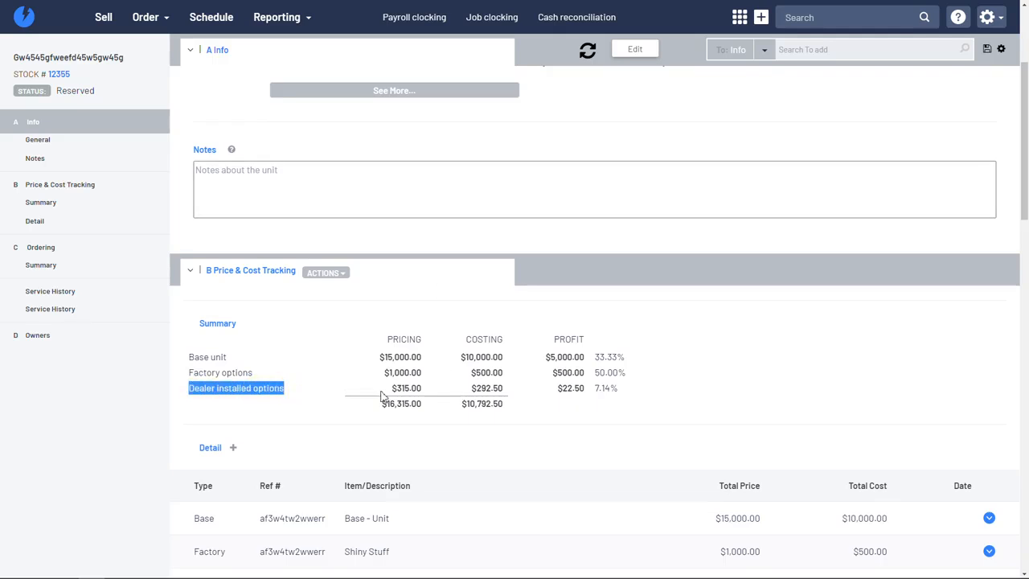
left_click_drag(472, 389, 503, 389)
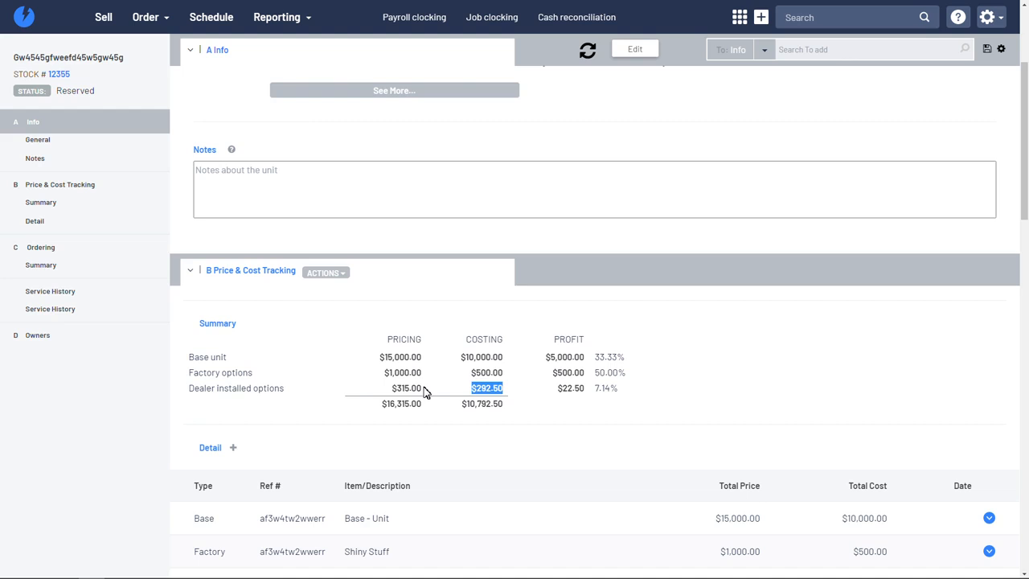
left_click_drag(421, 389, 392, 389)
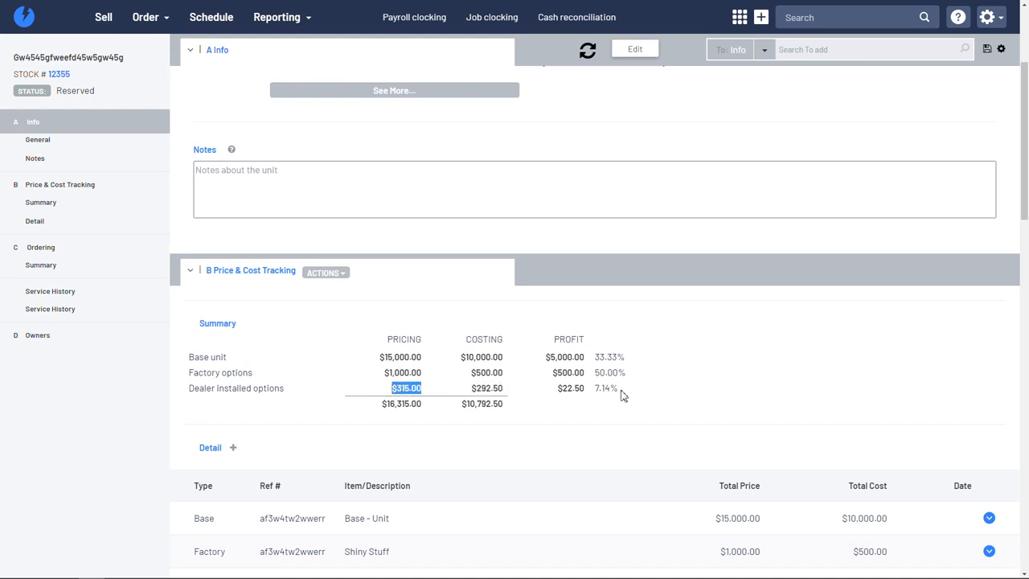
left_click_drag(623, 392, 392, 390)
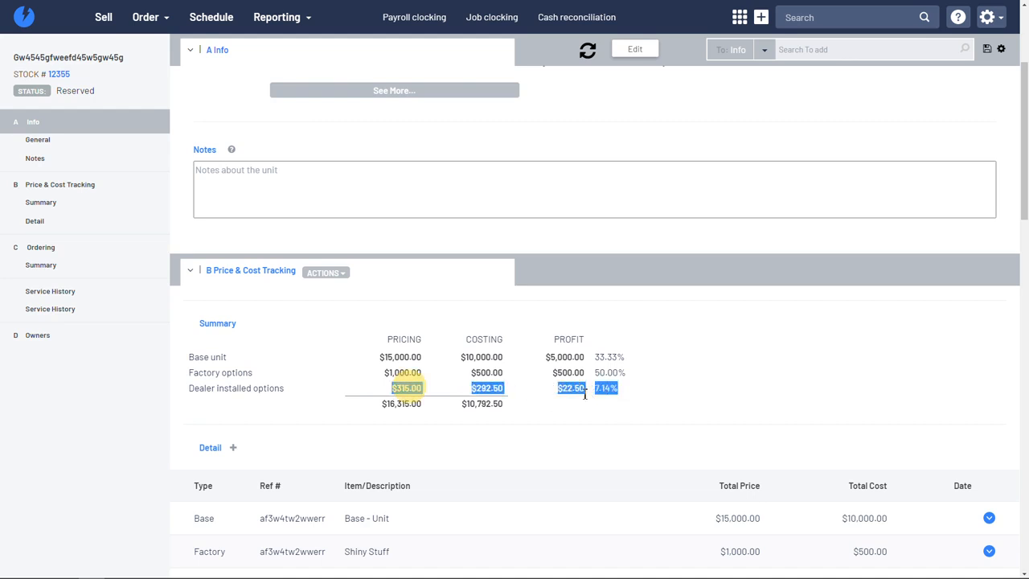
left_click(623, 391)
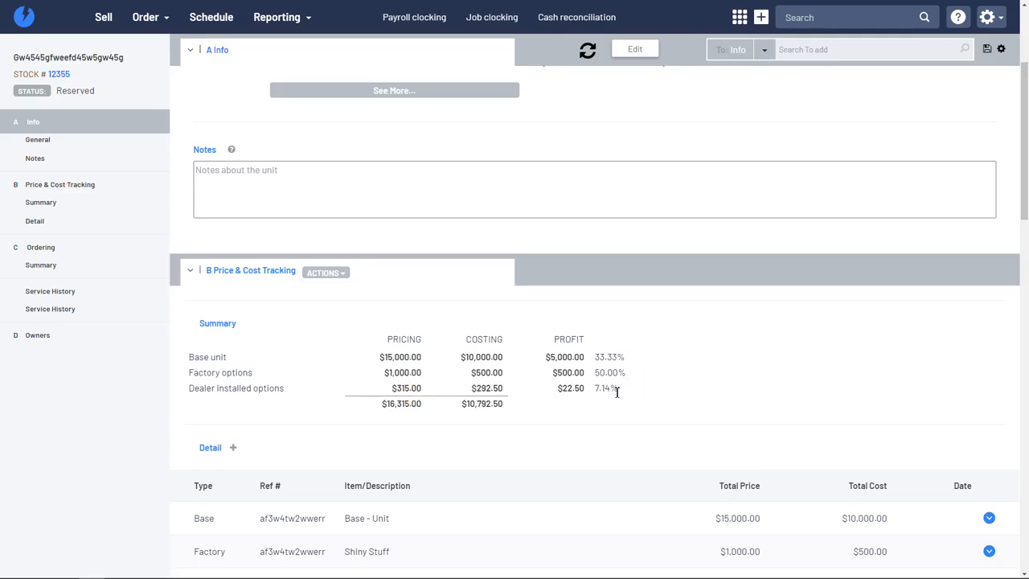
left_click_drag(623, 393, 595, 394)
left_click(620, 393)
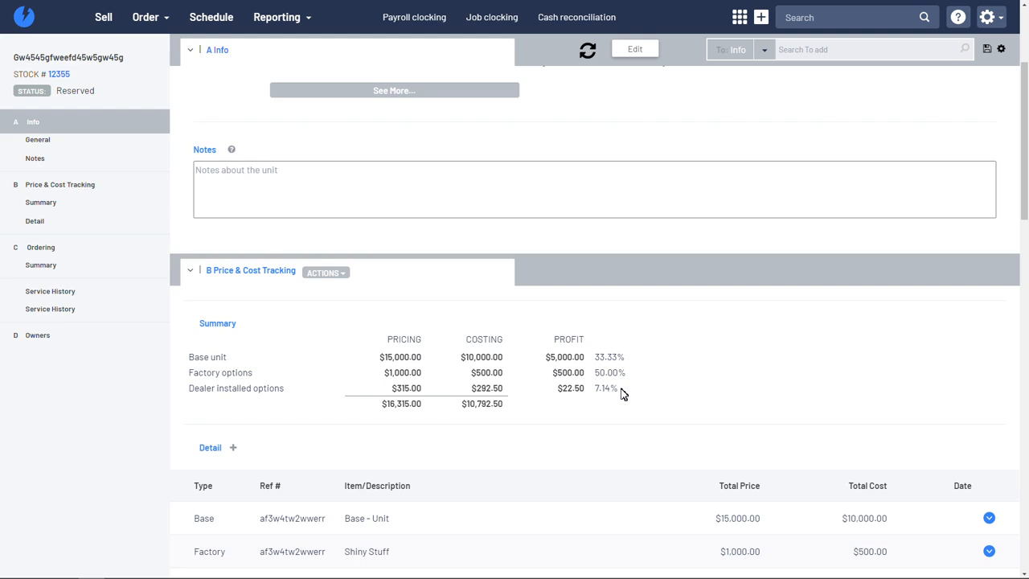
- Compare the dealer installed options' price and cost in the summary with the labor and part lines in the Detail list
left_click_drag(394, 390, 505, 394)
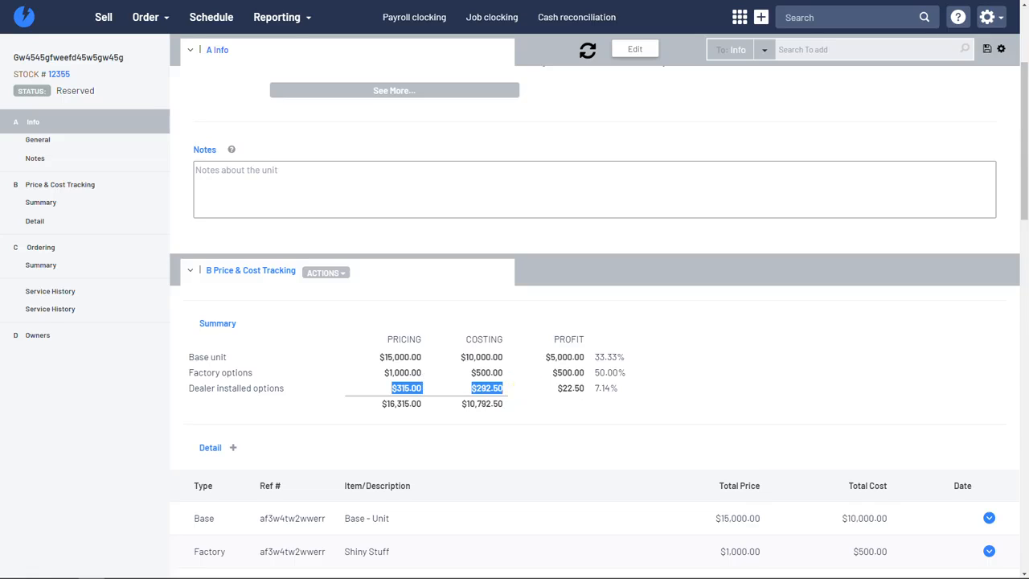
left_click(425, 390)
left_click_drag(392, 389, 423, 390)
scroll(366, 382, "down", 2)
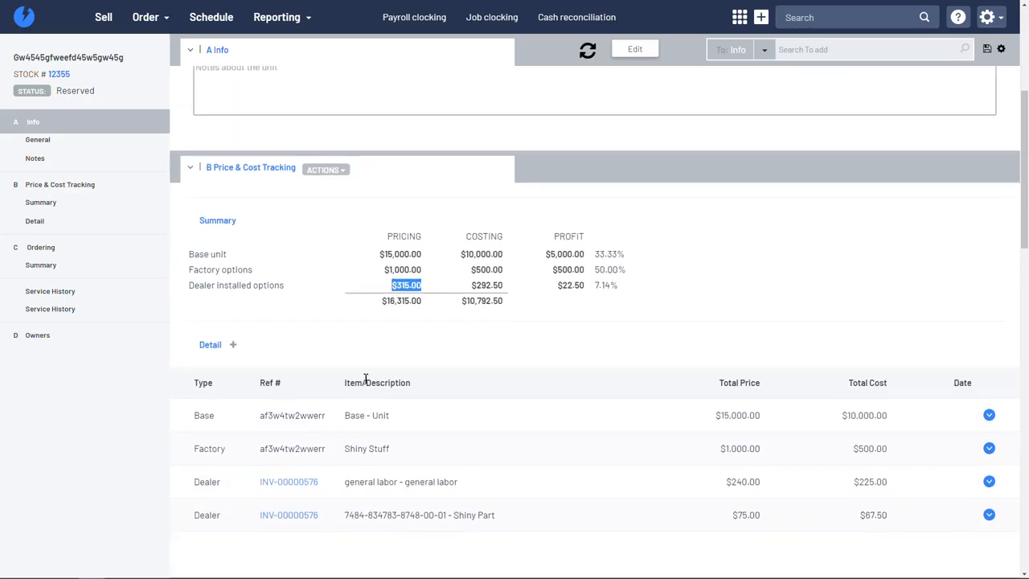
scroll(366, 380, "up", 3)
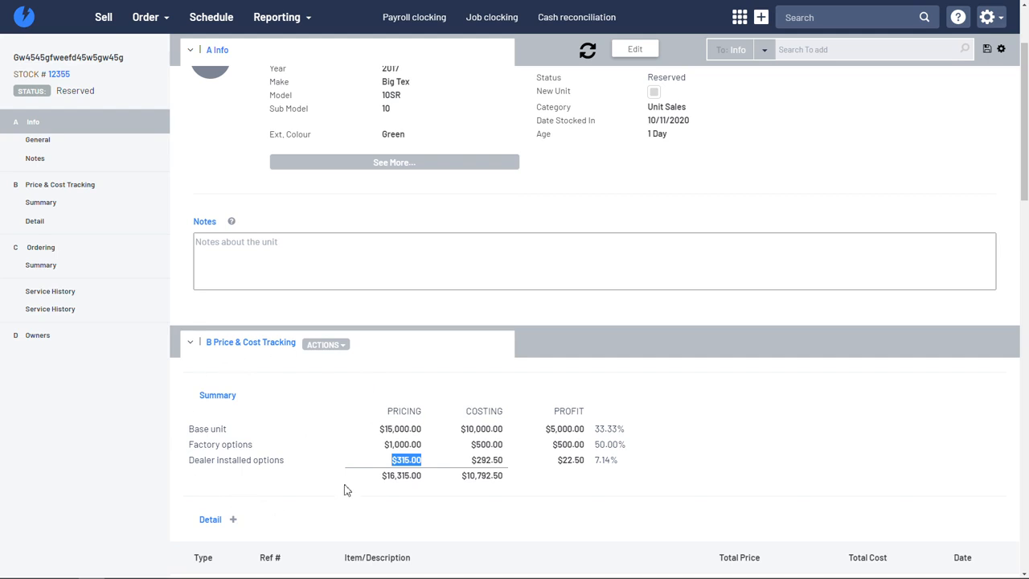
left_click(622, 464)
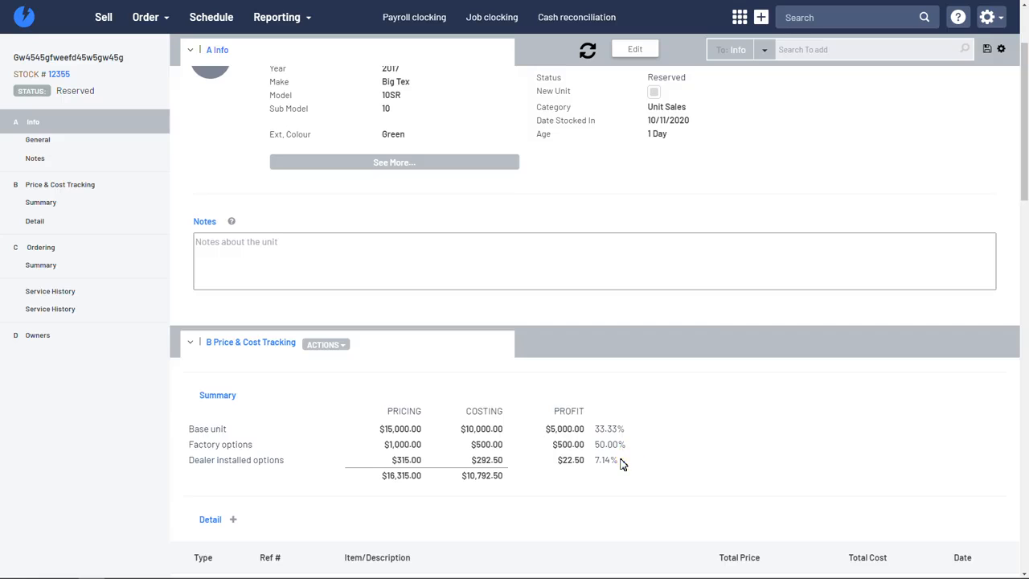